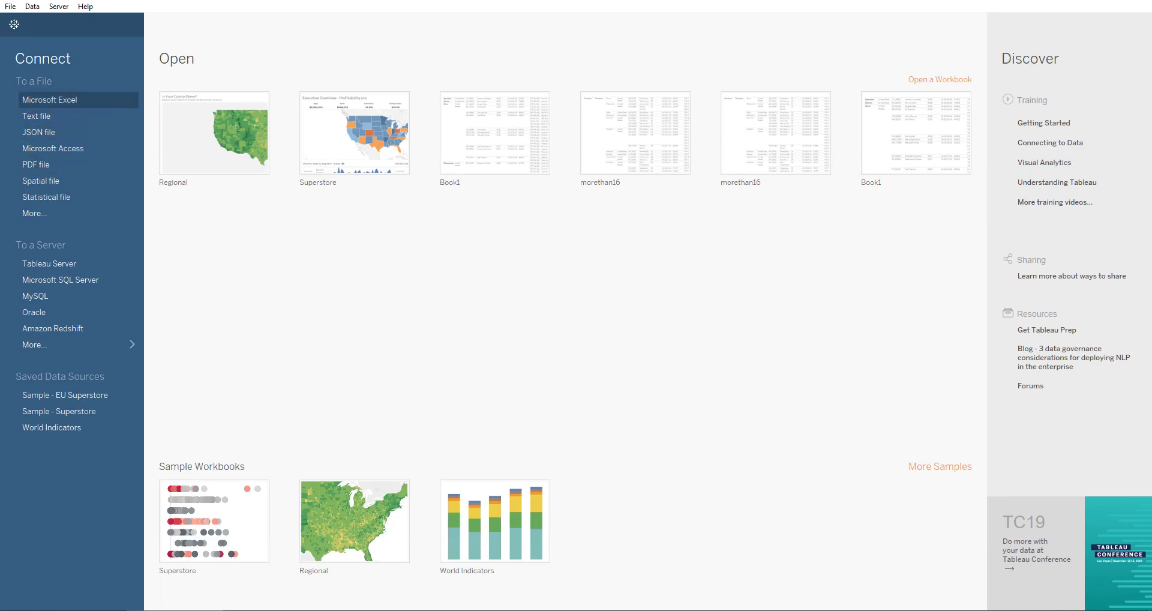
- Start a Microsoft Excel connection to reach the Sample - Superstore workbook
{"action": "left_click", "coordinate": [49, 100]}
{"action": "left_click_drag", "start_coordinate": [322, 1], "coordinate": [566, 85]}
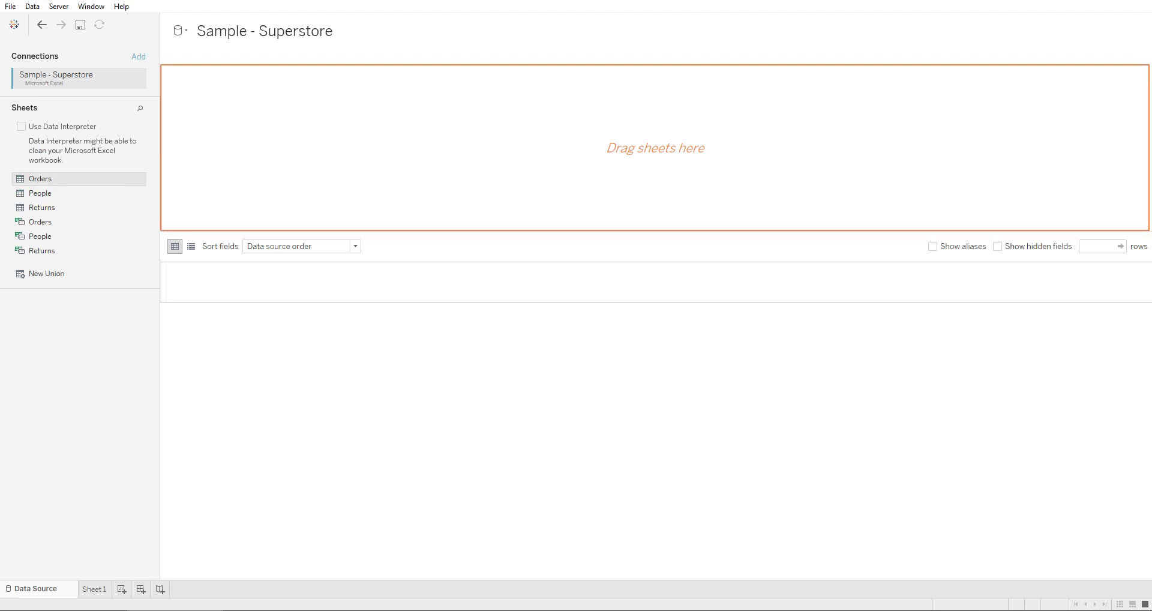
- Connect the Orders sheet and show Number of Records (9,994) as text on Sheet 1
{"action": "left_click_drag", "start_coordinate": [41, 178], "coordinate": [655, 147]}
{"action": "left_click", "coordinate": [117, 562]}
{"action": "left_click", "coordinate": [60, 485]}
{"action": "left_click_drag", "start_coordinate": [60, 485], "coordinate": [204, 180]}
{"action": "left_click_drag", "start_coordinate": [43, 93], "coordinate": [264, 118]}
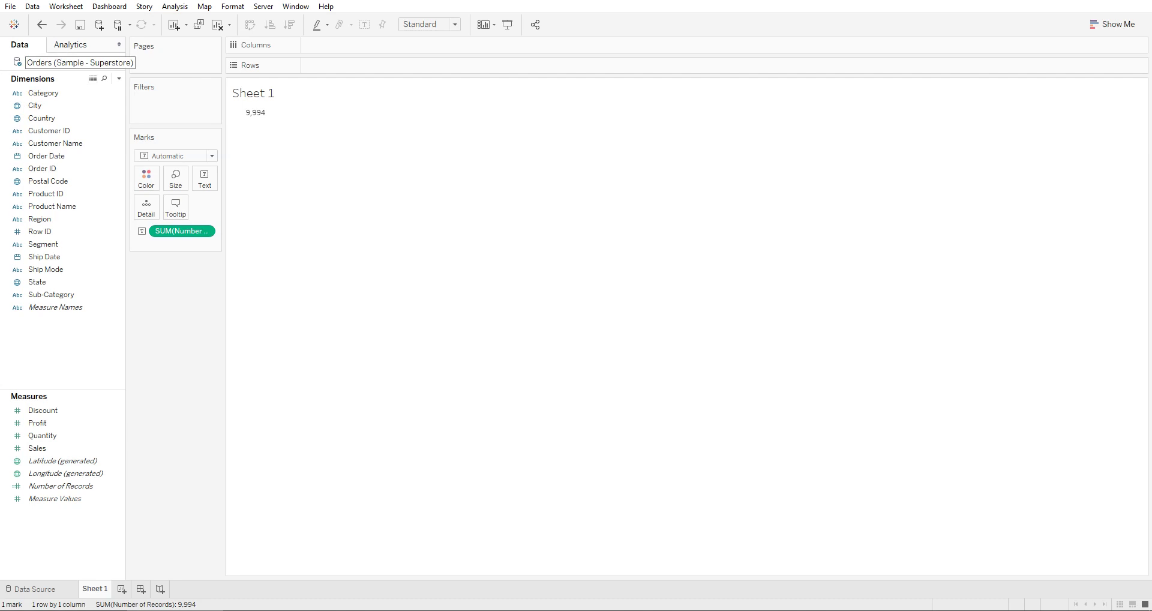
- Add a data source filter on Region keeping South, dropping Sheet 1 to 1,620 records
{"action": "left_click", "coordinate": [33, 589]}
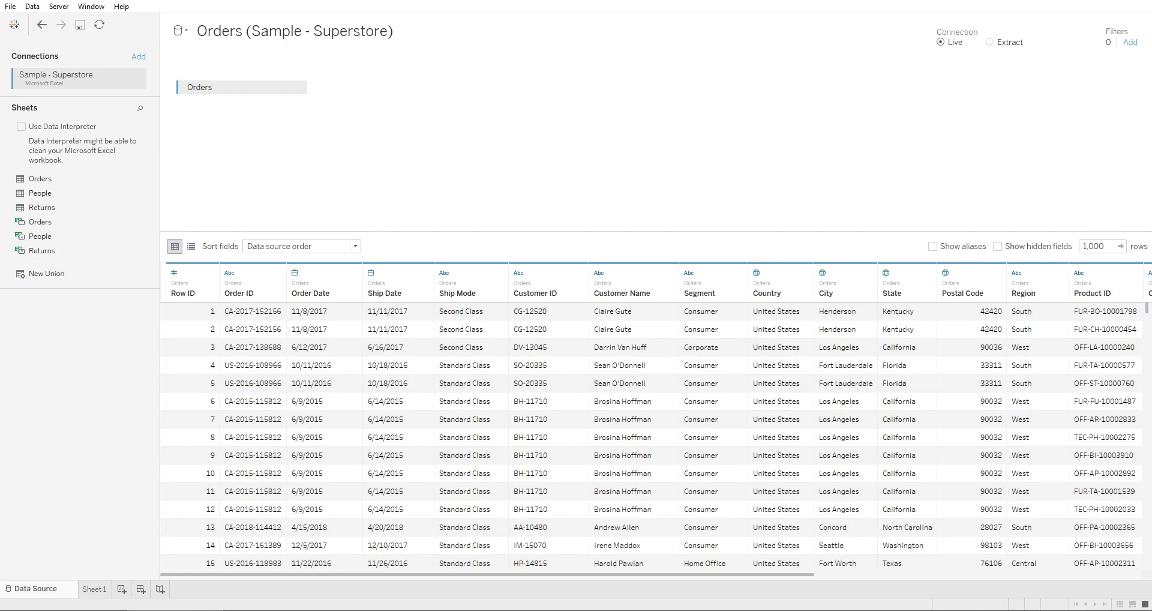
{"action": "left_click", "coordinate": [451, 329]}
{"action": "left_click", "coordinate": [486, 254]}
{"action": "left_click", "coordinate": [477, 217]}
{"action": "double_click", "coordinate": [473, 334]}
{"action": "left_click", "coordinate": [633, 451]}
{"action": "left_click", "coordinate": [651, 346]}
{"action": "key", "text": "ctrl+Tab"}
- Open Extract Data for the Orders data source, showing the South Region filter
{"action": "right_click", "coordinate": [79, 61]}
{"action": "left_click", "coordinate": [131, 69]}
{"action": "left_click", "coordinate": [94, 589]}
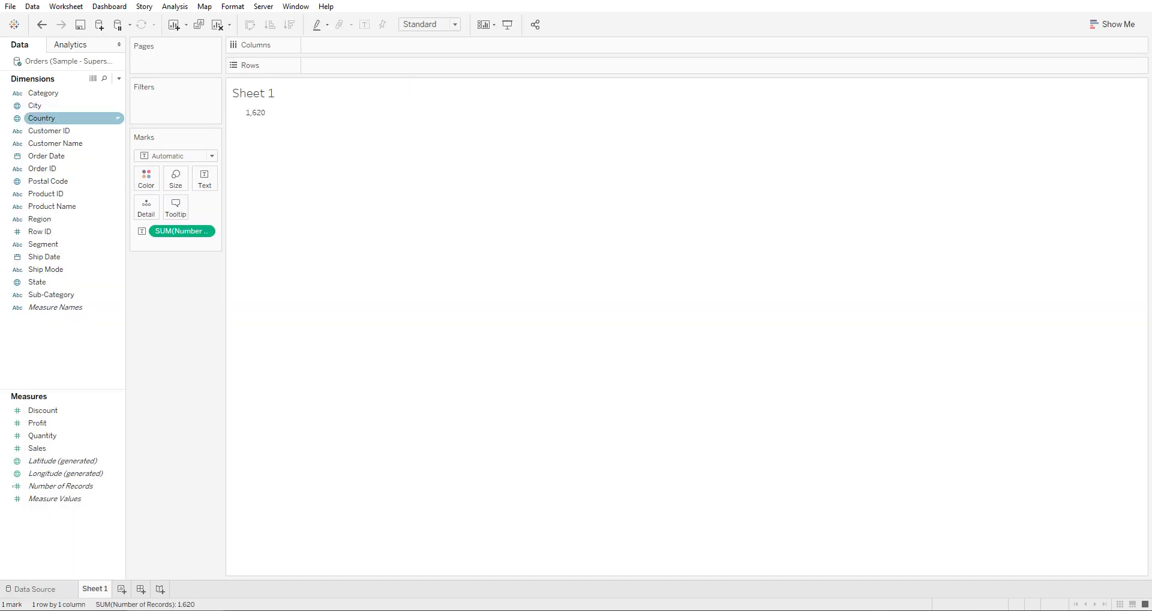
{"action": "right_click", "coordinate": [65, 61]}
{"action": "right_click", "coordinate": [52, 63]}
{"action": "right_click", "coordinate": [73, 62]}
{"action": "left_click", "coordinate": [115, 159]}
- Add a Category extract filter keeping only Furniture alongside the South Region filter
{"action": "left_click", "coordinate": [492, 229]}
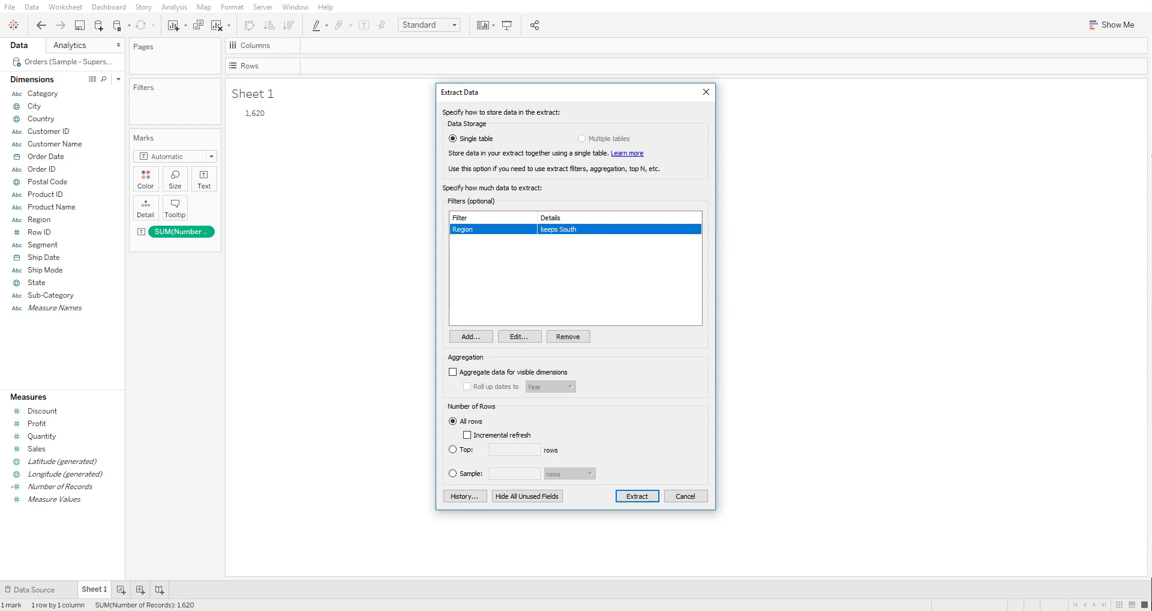
{"action": "double_click", "coordinate": [492, 229]}
{"action": "left_click", "coordinate": [632, 451]}
{"action": "left_click", "coordinate": [471, 335]}
{"action": "left_click", "coordinate": [476, 263]}
{"action": "left_click", "coordinate": [479, 272]}
{"action": "left_click", "coordinate": [478, 299]}
{"action": "left_click", "coordinate": [477, 218]}
{"action": "left_click", "coordinate": [620, 415]}
{"action": "left_click_drag", "start_coordinate": [529, 144], "coordinate": [553, 144]}
{"action": "left_click", "coordinate": [632, 451]}
- Recheck the Category and Region filters, then create the extract and save it
{"action": "double_click", "coordinate": [493, 240]}
{"action": "left_click", "coordinate": [701, 136]}
{"action": "double_click", "coordinate": [493, 229]}
{"action": "key", "text": "Escape"}
{"action": "key", "text": "Return"}
{"action": "key", "text": "Escape"}
{"action": "key", "text": "Return"}
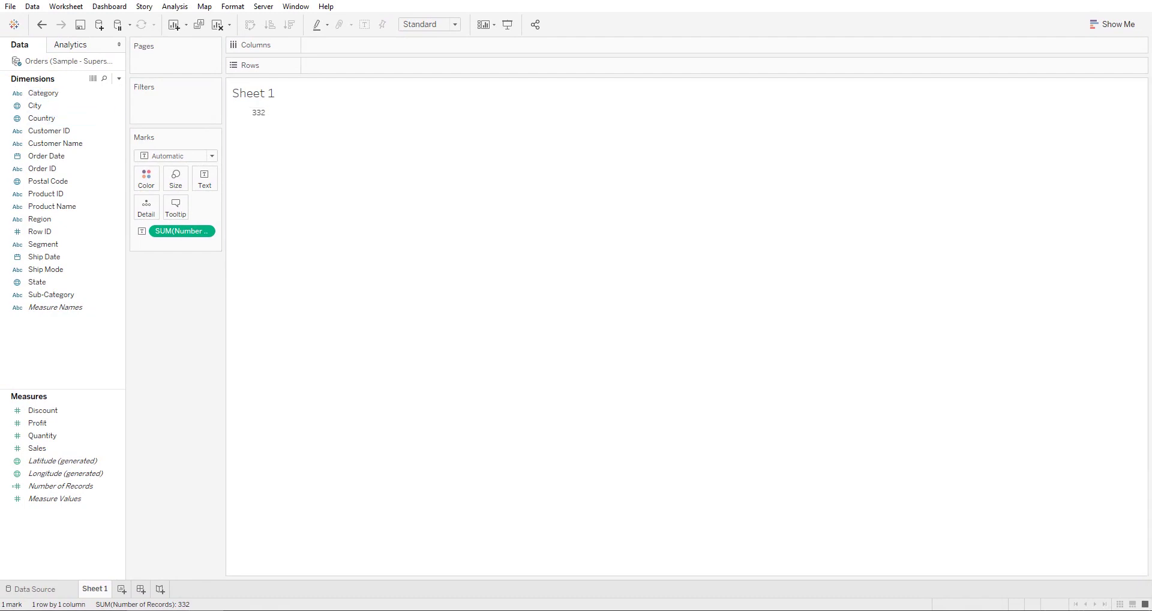
- Put Region on Rows, showing South with 332 records, and recheck the extract settings
{"action": "mouse_move", "coordinate": [43, 93]}
{"action": "left_mouse_down"}
{"action": "mouse_move", "coordinate": [225, 93]}
{"action": "mouse_move", "coordinate": [42, 118]}
{"action": "left_mouse_up"}
{"action": "left_click_drag", "start_coordinate": [39, 219], "coordinate": [307, 65]}
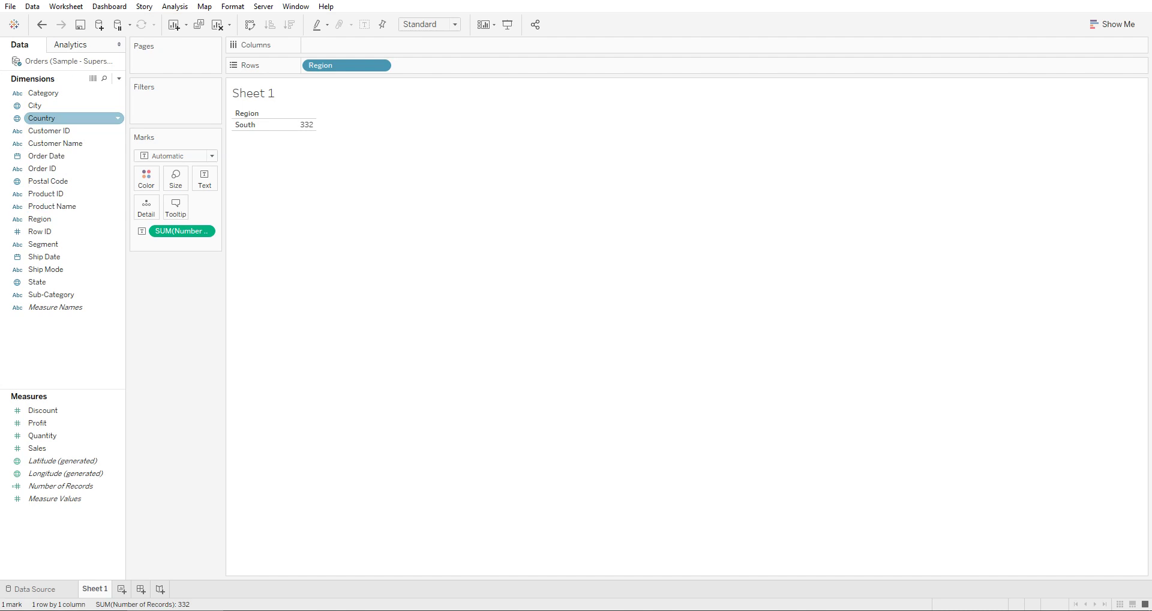
{"action": "right_click", "coordinate": [80, 62]}
{"action": "left_click", "coordinate": [120, 164]}
{"action": "left_click", "coordinate": [706, 92]}
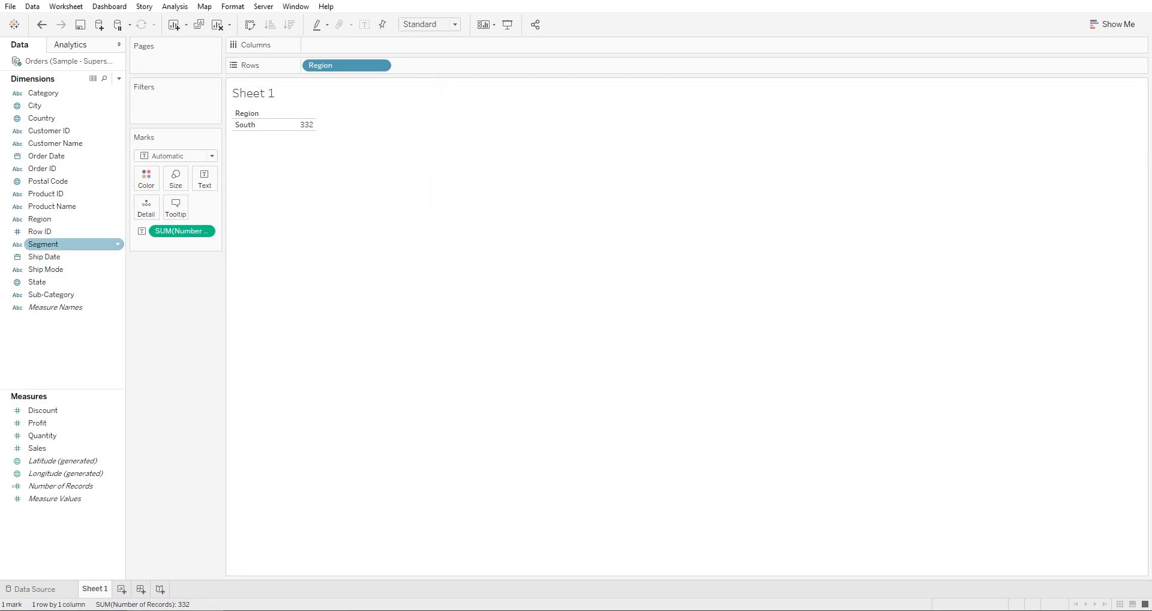
- Add Category to Rows after Region; try Sub-Category and undo it
{"action": "left_click_drag", "start_coordinate": [44, 93], "coordinate": [516, 65]}
{"action": "left_click_drag", "start_coordinate": [51, 294], "coordinate": [600, 65]}
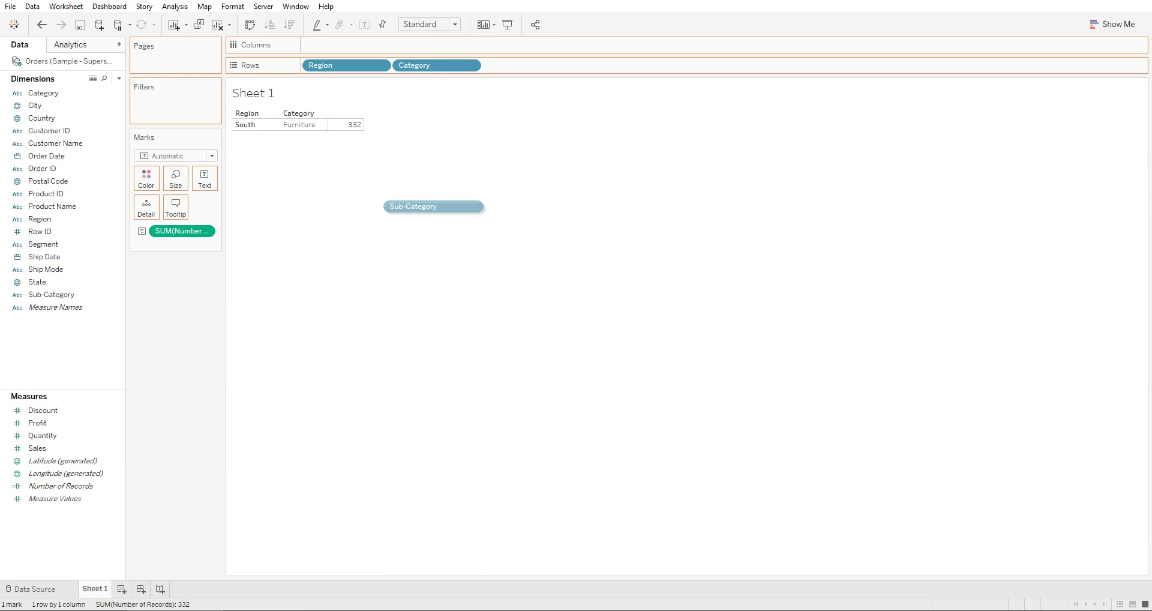
{"action": "key", "text": "ctrl+z"}
- Hide all unused fields, leaving Category, Region and Number of Records in the pane
{"action": "left_click", "coordinate": [119, 79]}
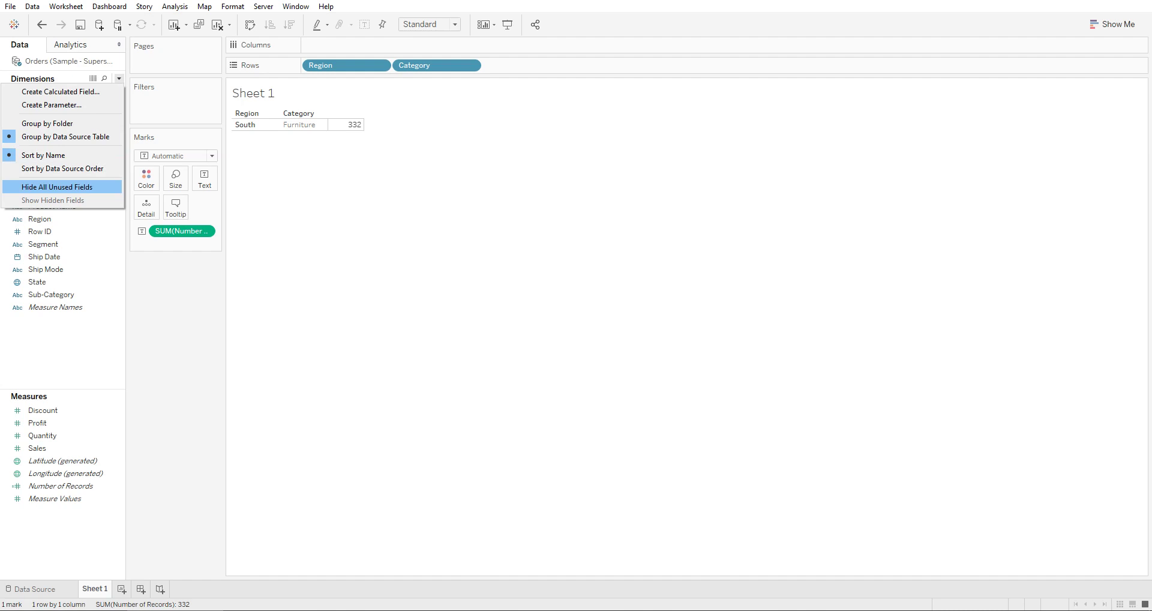
{"action": "left_click", "coordinate": [57, 186]}
{"action": "right_click", "coordinate": [80, 60]}
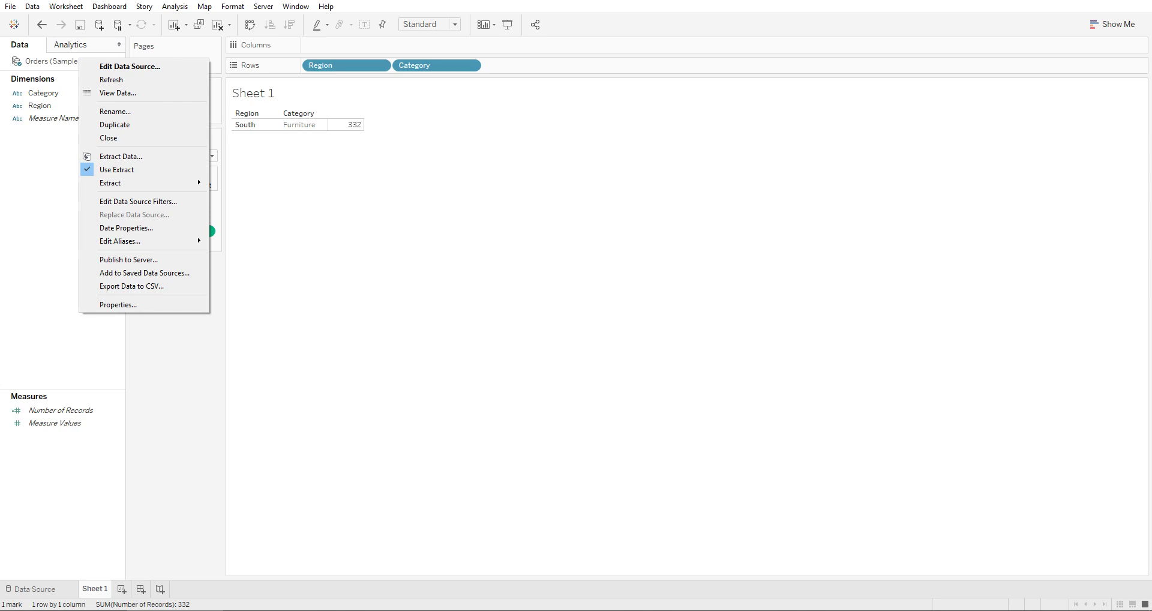